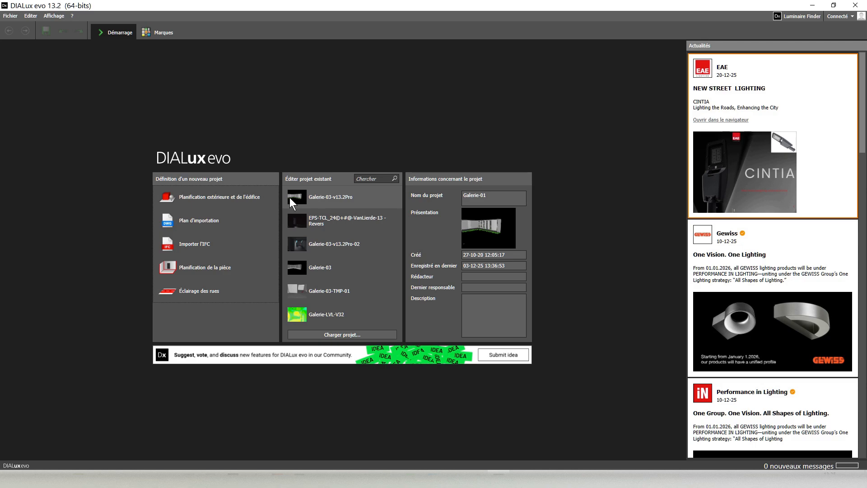
- Open the existing project Galerie-03-v13.2Pro
left_click(324, 197)
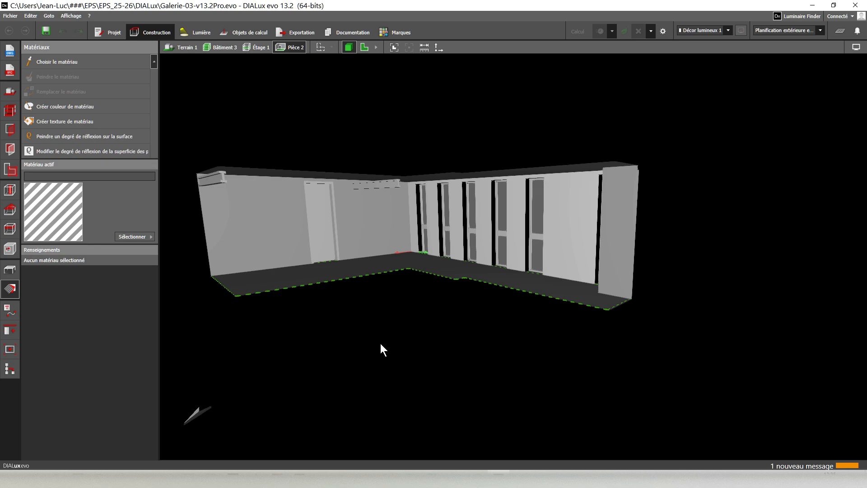
mouse_move(461, 361)
right_mouse_down()
mouse_move(429, 363)
mouse_move(475, 362)
mouse_move(447, 362)
mouse_move(461, 361)
right_mouse_up()
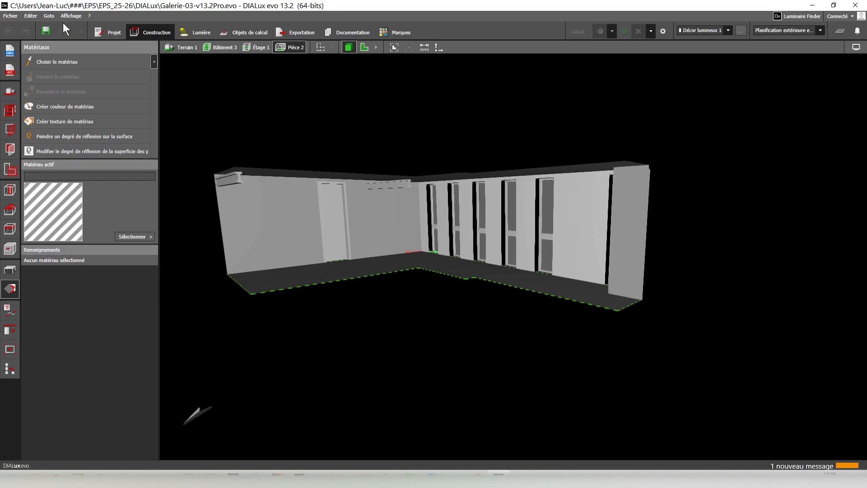
- Look through the file, edit, navigation and display commands, and zoom the 3D view to the complete scene
left_click(9, 17)
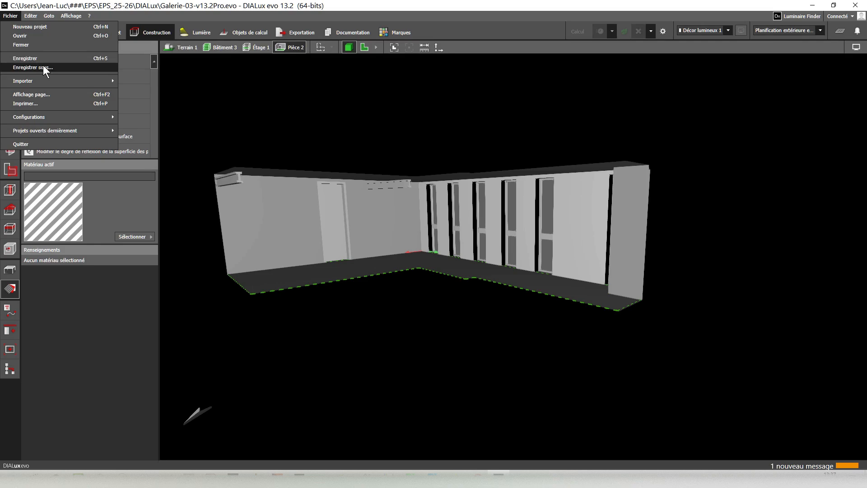
left_click(31, 14)
left_click(50, 16)
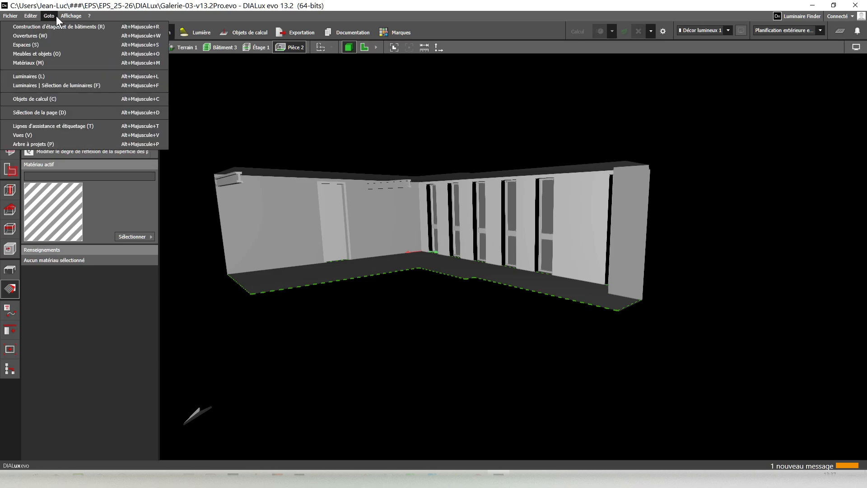
mouse_move(73, 17)
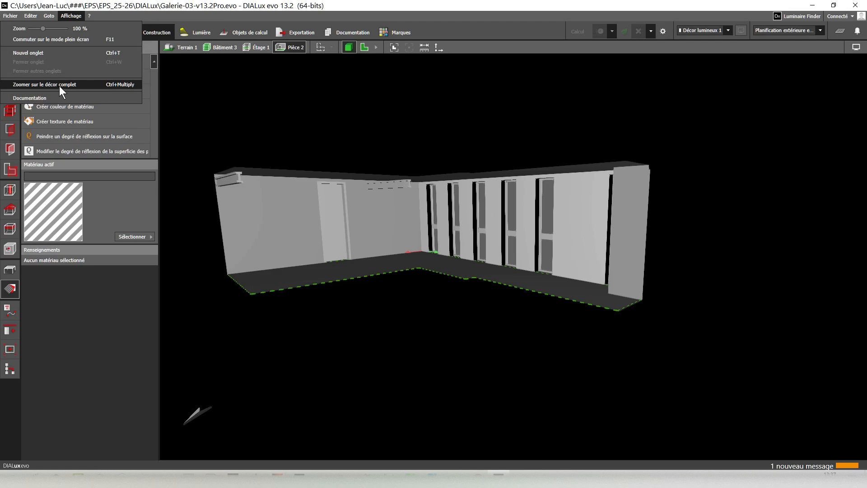
left_click(89, 85)
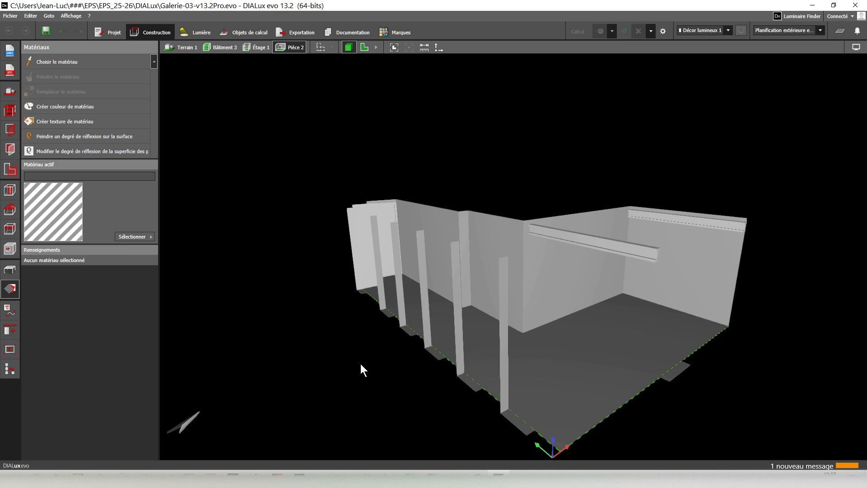
- Examine the interior walls and floor of Pièce 2 up close and return to the complete-scene view
scroll(657, 314, "up", 5)
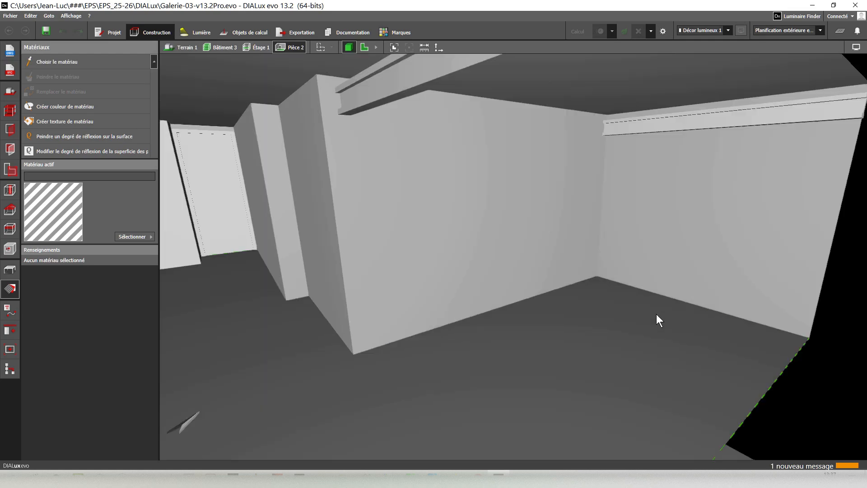
right_click_drag(301, 194, 348, 179)
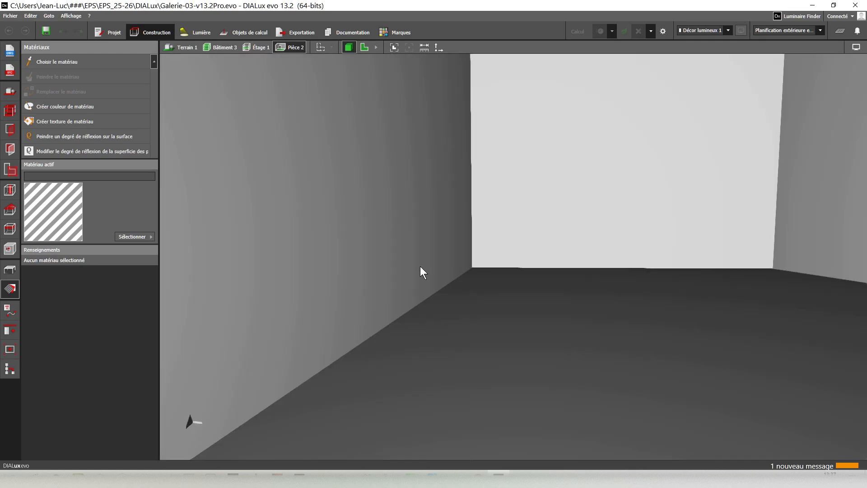
right_click_drag(420, 267, 401, 223)
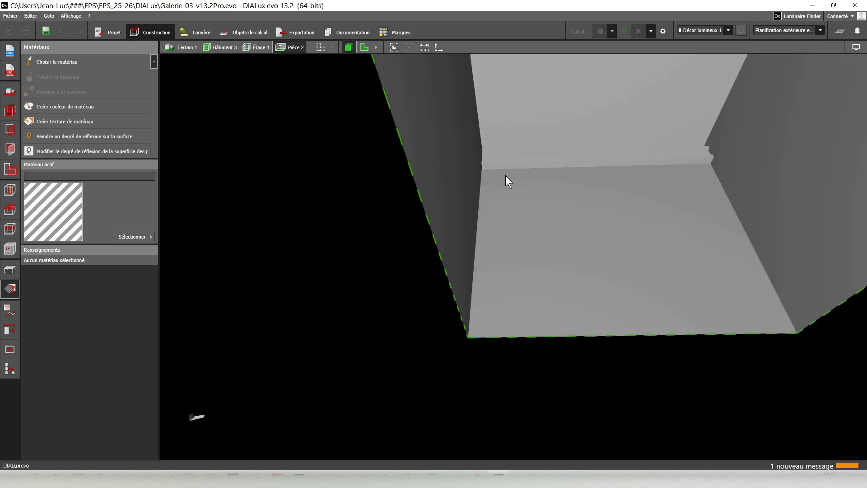
right_click_drag(501, 188, 483, 233)
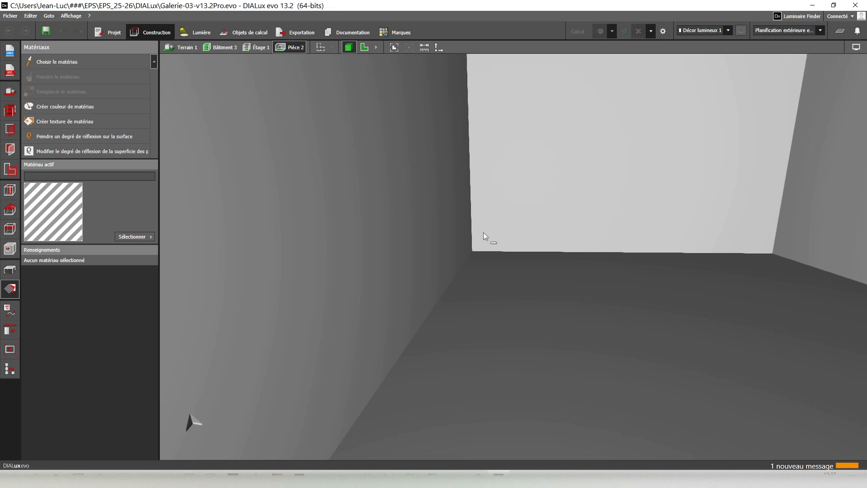
key("ctrl+1")
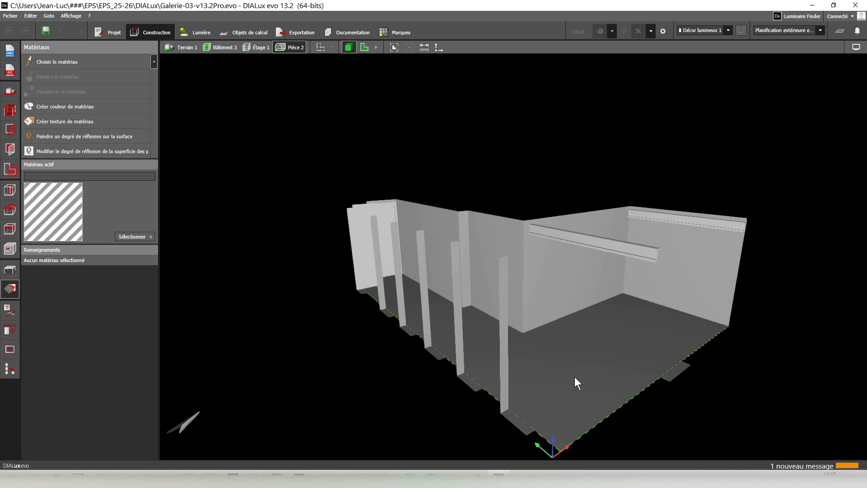
- Examine Pièce 2 from its open end, viewing the windows, column, beams and floor from near and far
right_click_drag(574, 377, 500, 366)
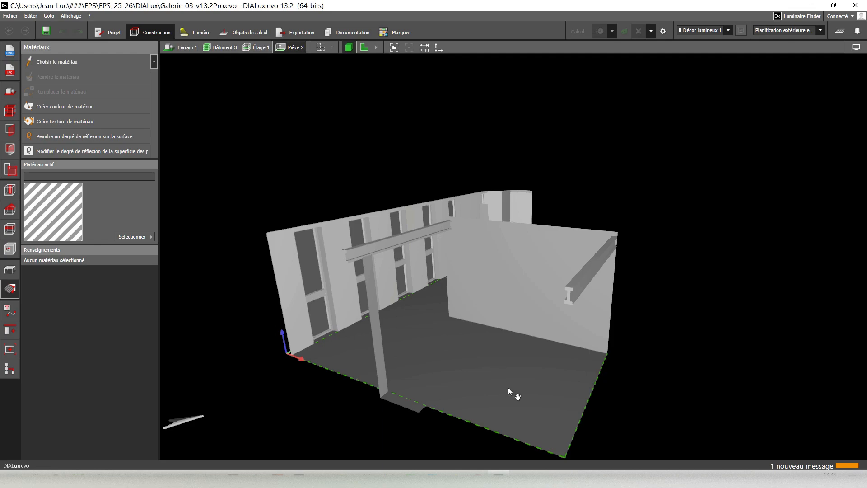
middle_click_drag(507, 387, 520, 337)
left_click_drag(496, 264, 510, 366)
scroll(515, 368, "up", 2)
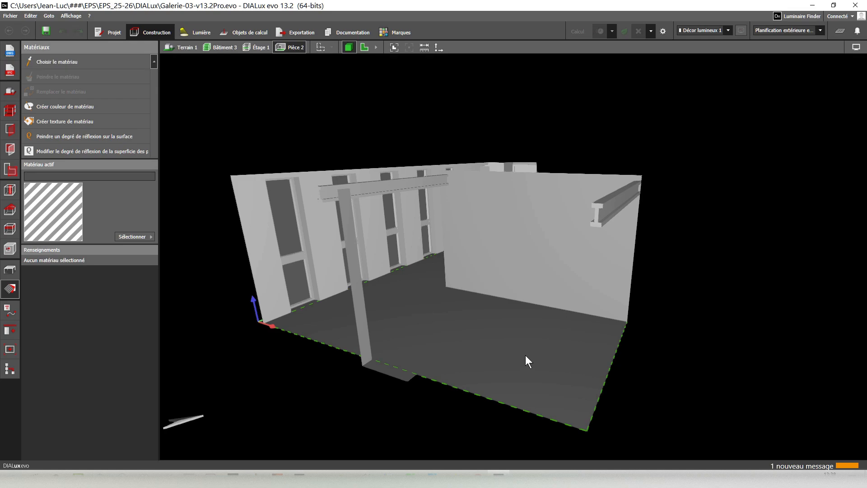
scroll(502, 356, "up", 5)
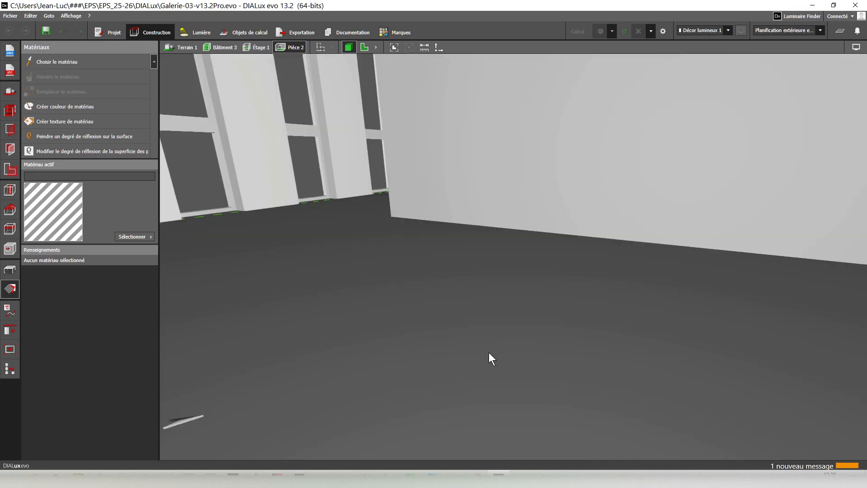
scroll(489, 352, "down", 2)
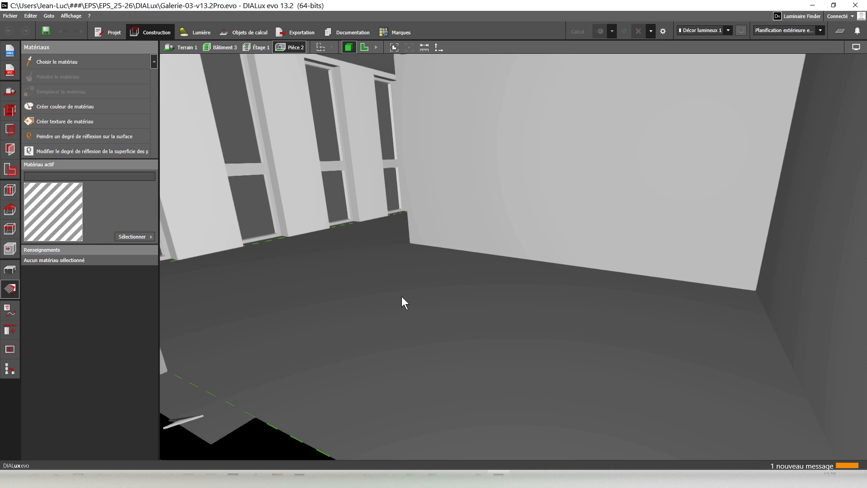
scroll(404, 301, "down", 3)
scroll(414, 318, "up", 3)
scroll(418, 321, "down", 1)
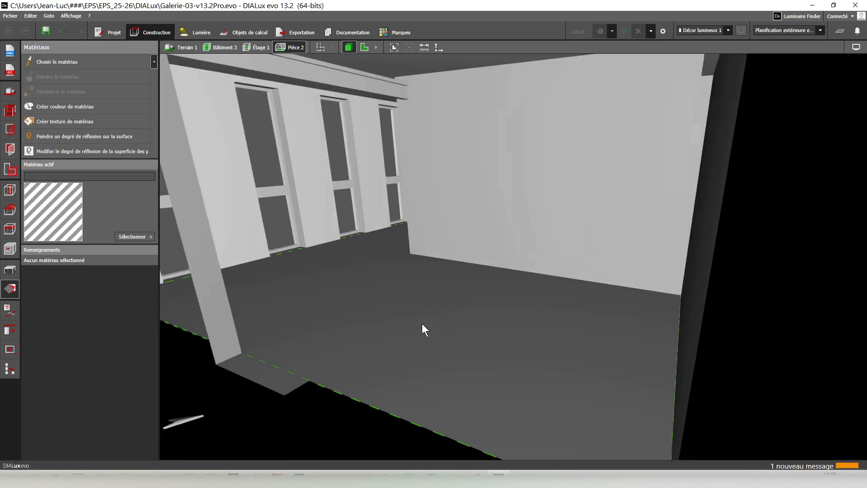
scroll(423, 329, "down", 2)
scroll(424, 325, "down", 1)
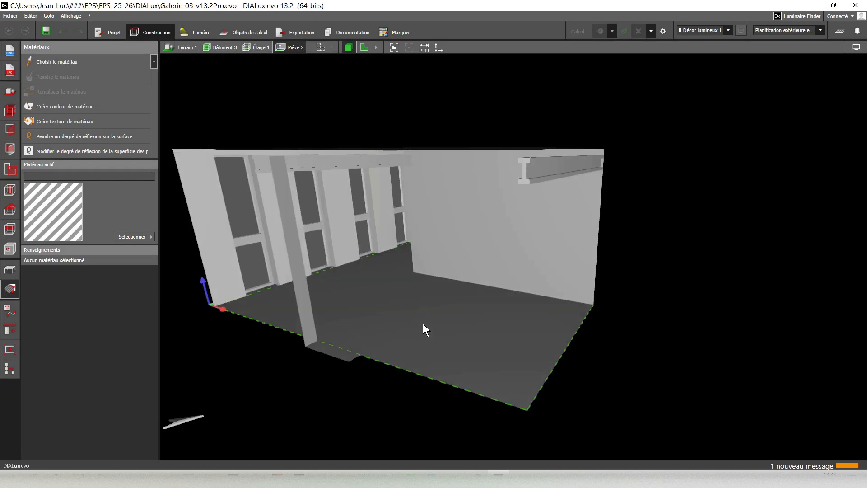
middle_click_drag(415, 326, 460, 325)
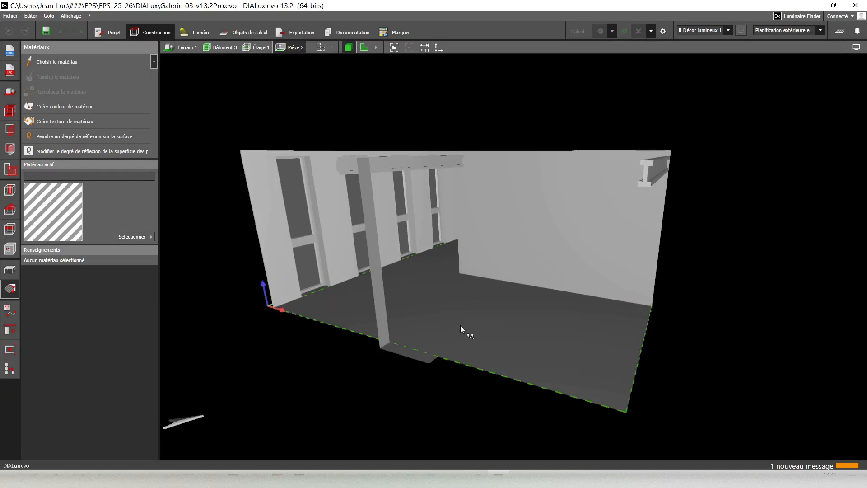
- Inspect the material properties and available commands of the room's floor, leaving the floor deselected
left_click(461, 326)
right_click(461, 326)
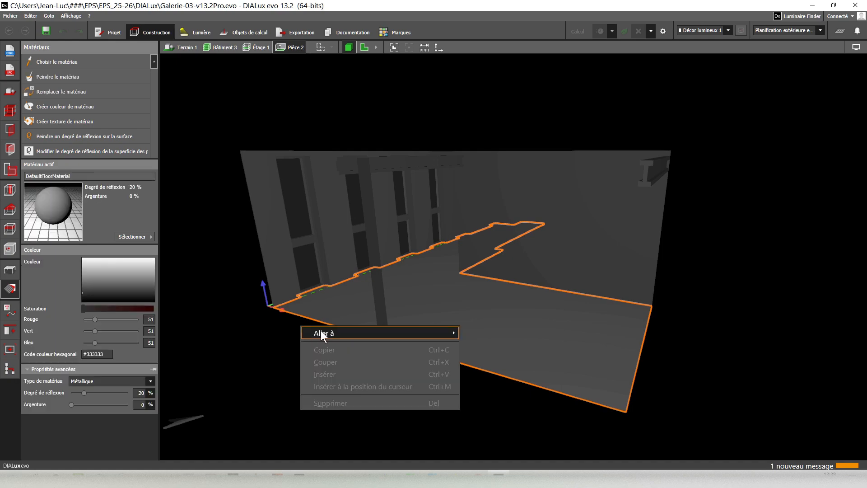
left_click(200, 289)
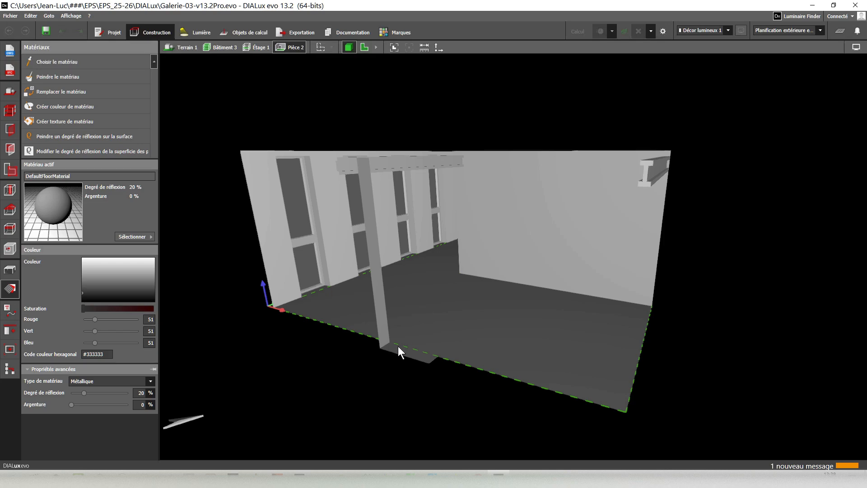
left_click(449, 321)
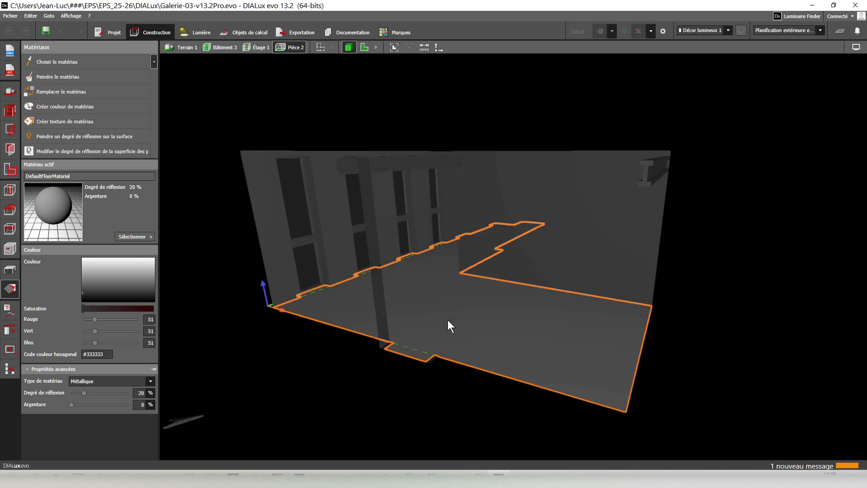
left_click(276, 357)
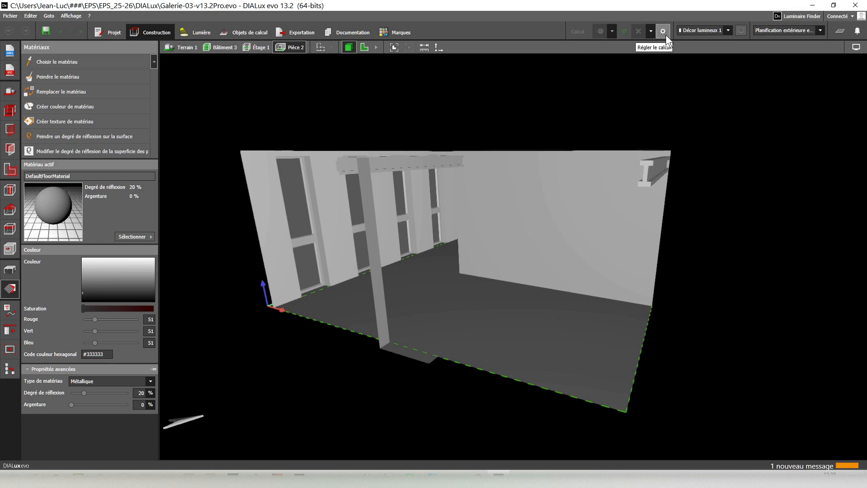
- Review the available light scenes and planning types, keeping the current choices
left_click(729, 31)
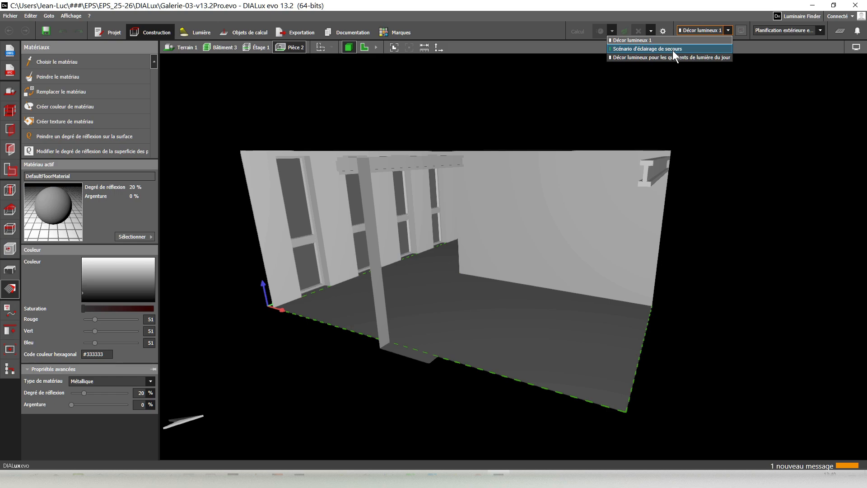
left_click(734, 109)
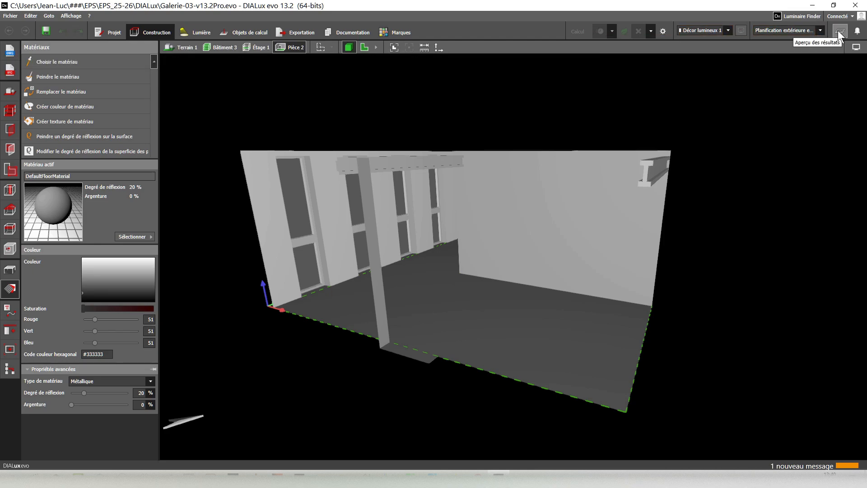
left_click(820, 29)
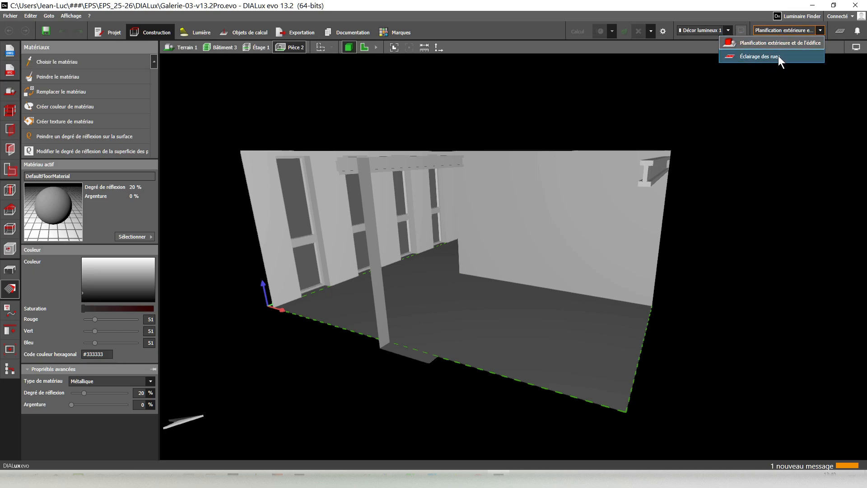
left_click(764, 76)
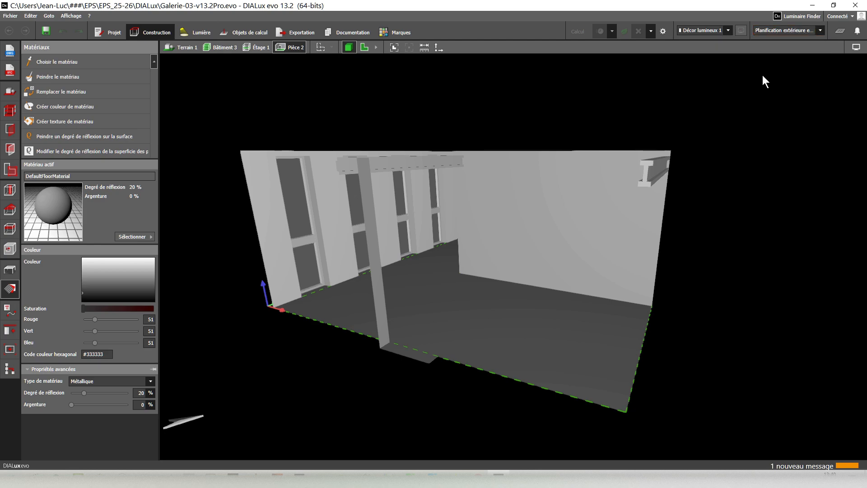
- Check the results overview and the project's pending message, closing both
left_click(841, 30)
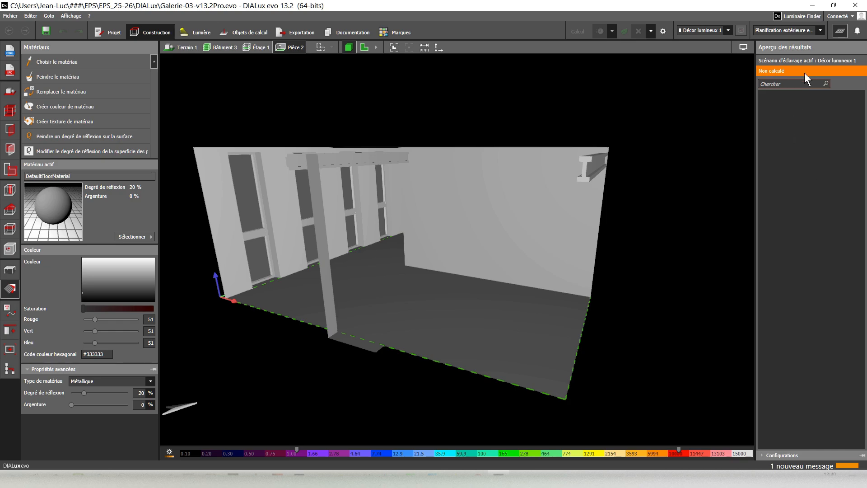
left_click(839, 31)
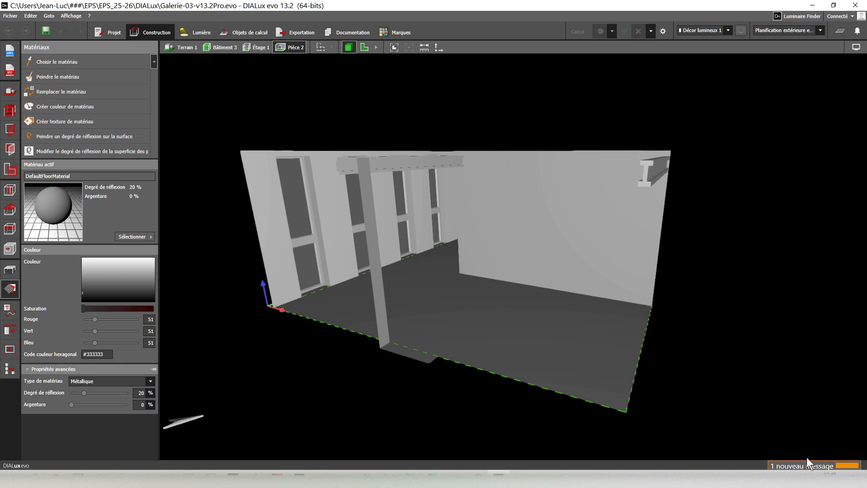
left_click(836, 470)
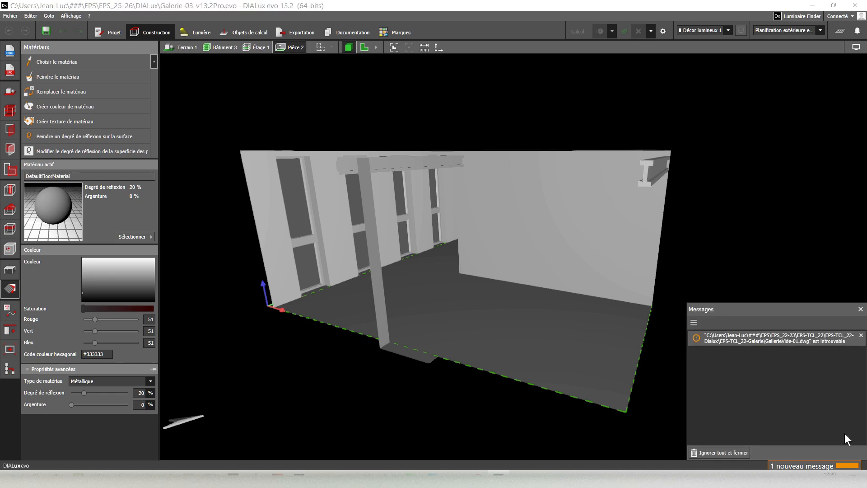
left_click(860, 309)
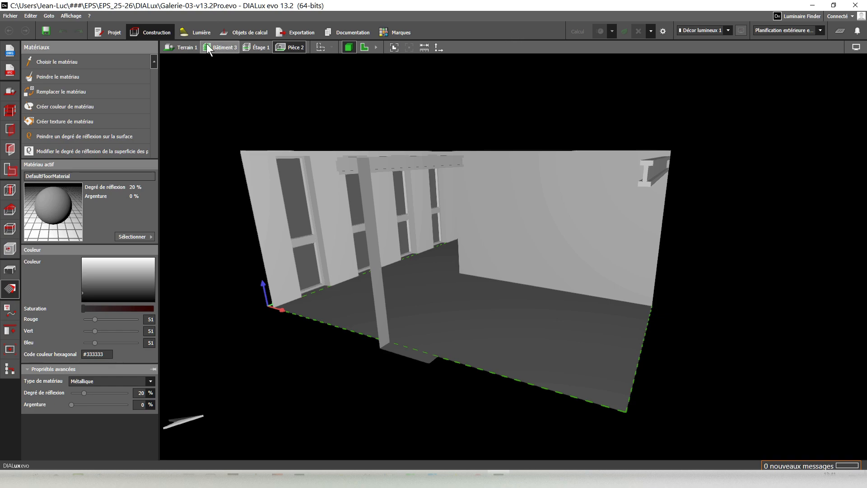
- Inspect the model at site, building and storey level, viewing Terrain 1, Bâtiment 3 and Étage 1 in 3D
left_click(180, 48)
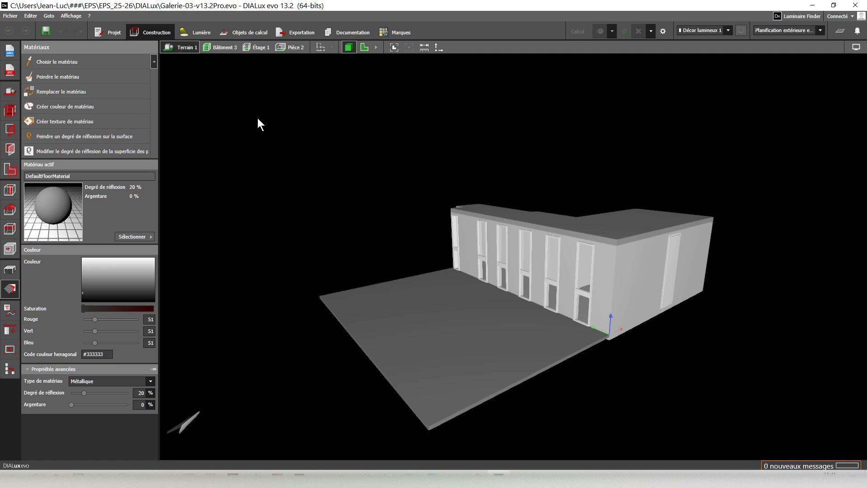
left_click_drag(463, 341, 448, 387)
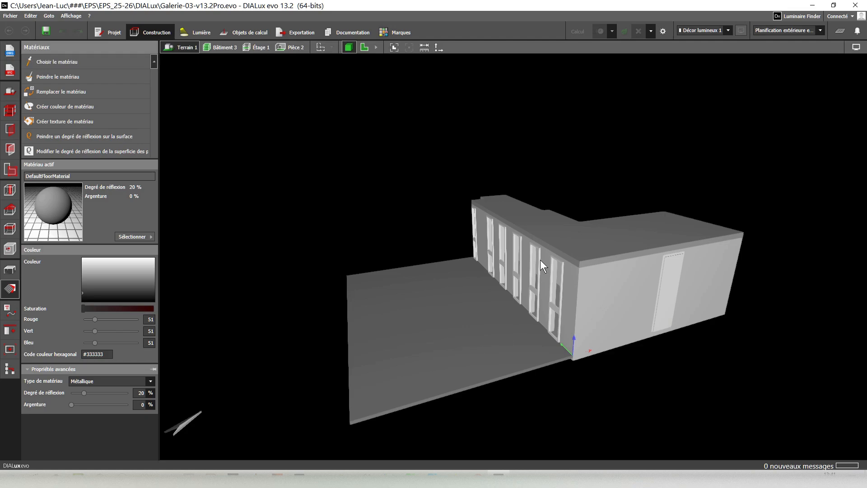
left_click(221, 48)
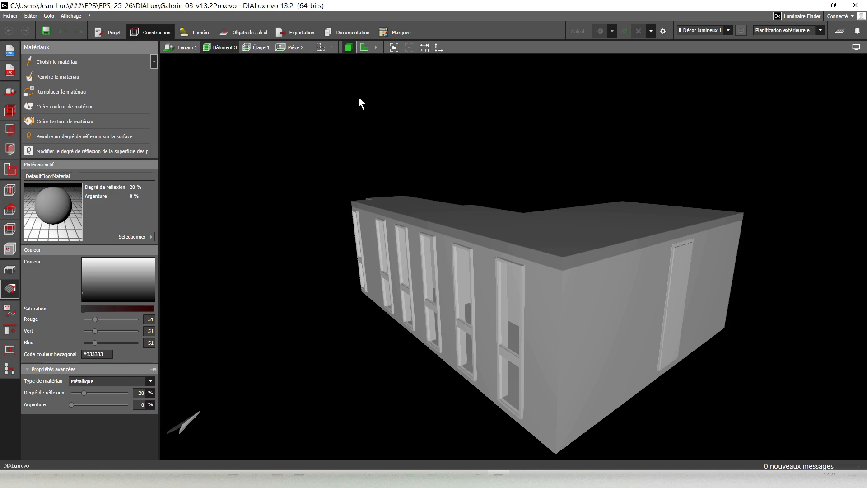
left_click(256, 46)
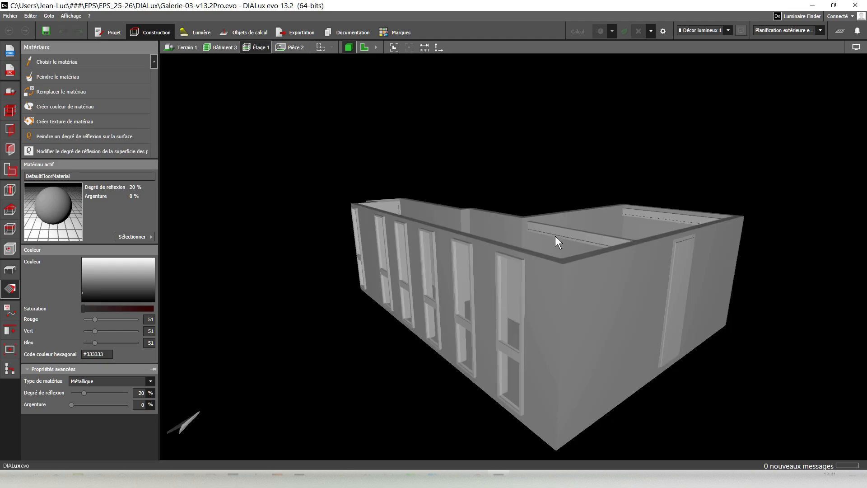
right_click_drag(564, 255, 551, 325)
right_click_drag(532, 299, 493, 232)
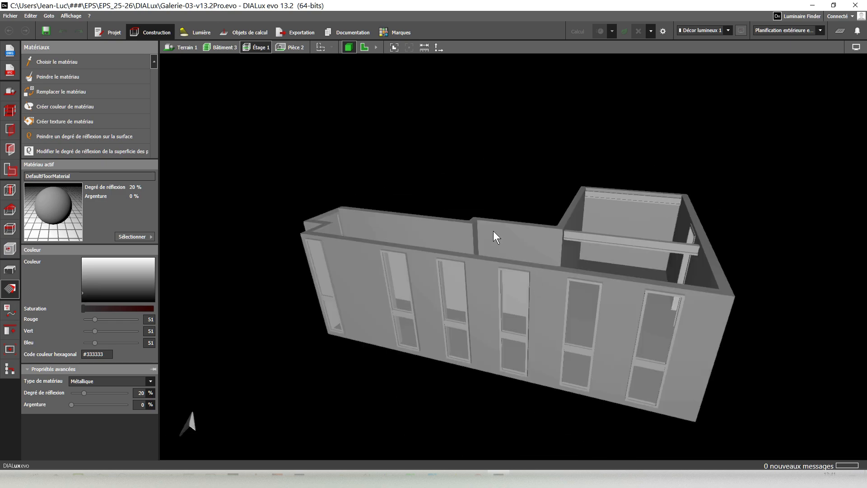
- Inspect the room Pièce 2 on its own, first from several angles in 3D and then in the floor plan view
left_click(290, 46)
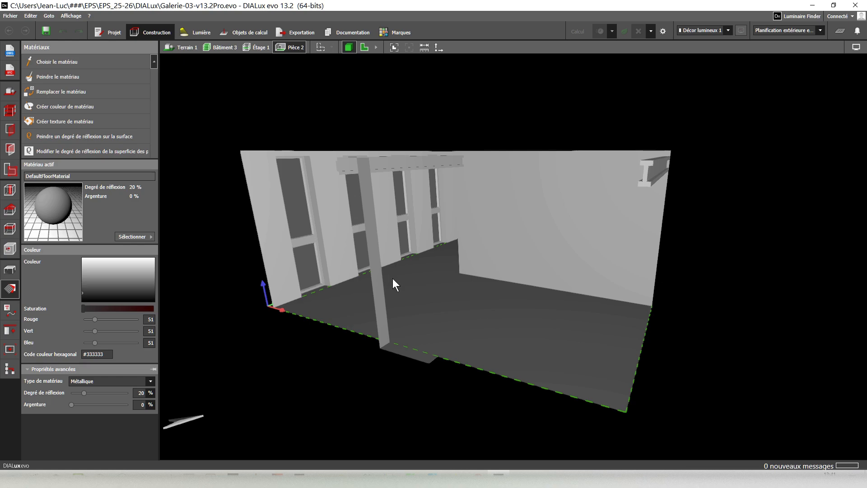
left_click_drag(393, 279, 461, 258)
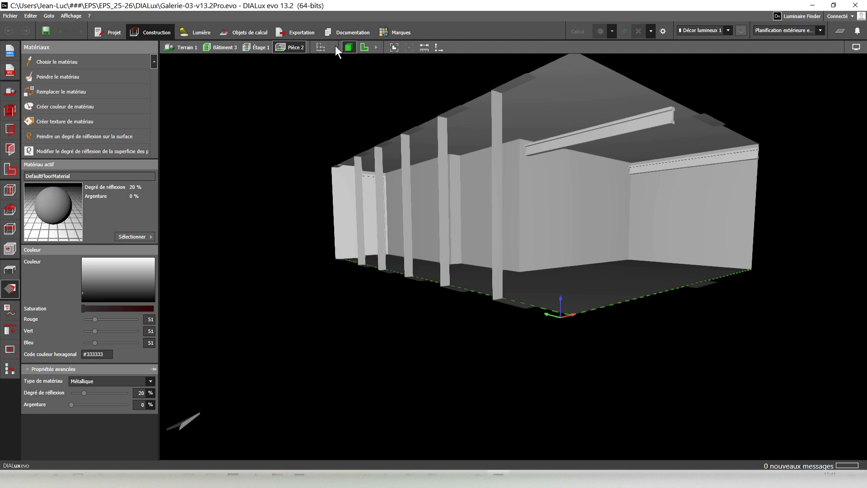
left_click(364, 47)
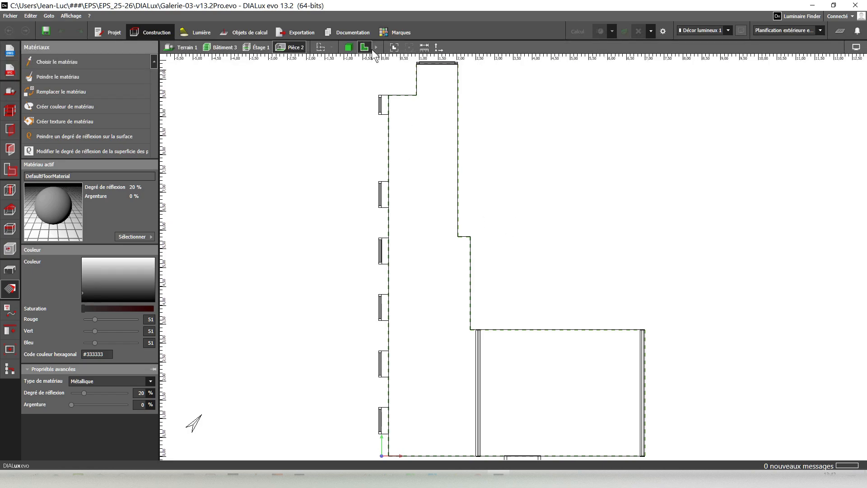
- Show the additional view options and examine the room in each of the four side elevations
left_click(379, 48)
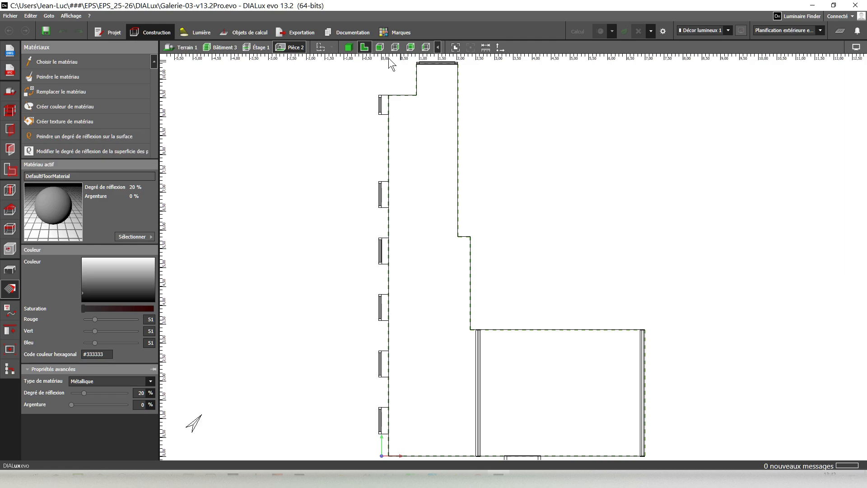
left_click(379, 48)
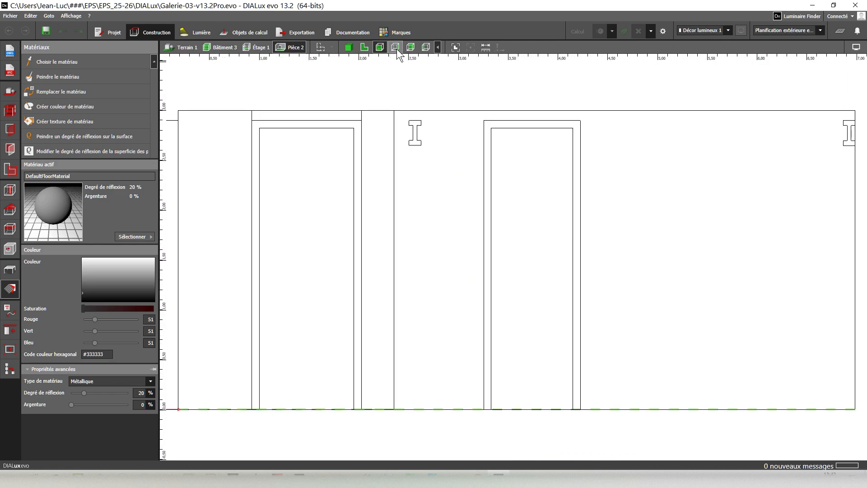
left_click(395, 47)
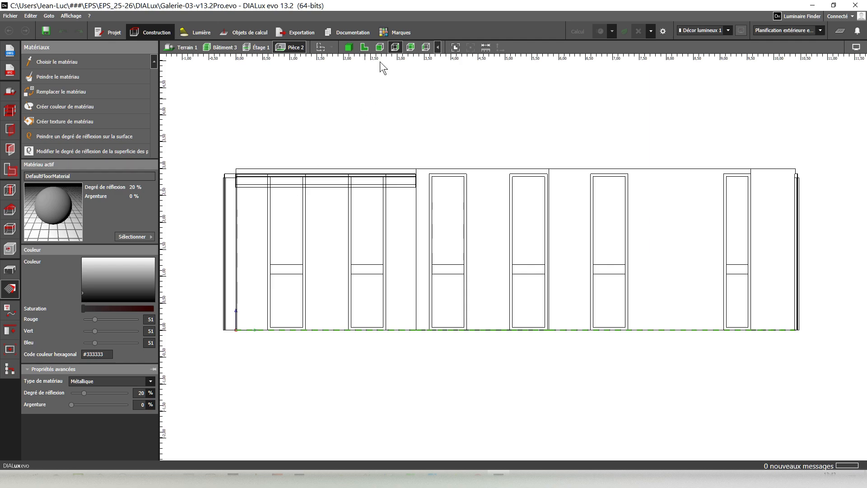
left_click(410, 48)
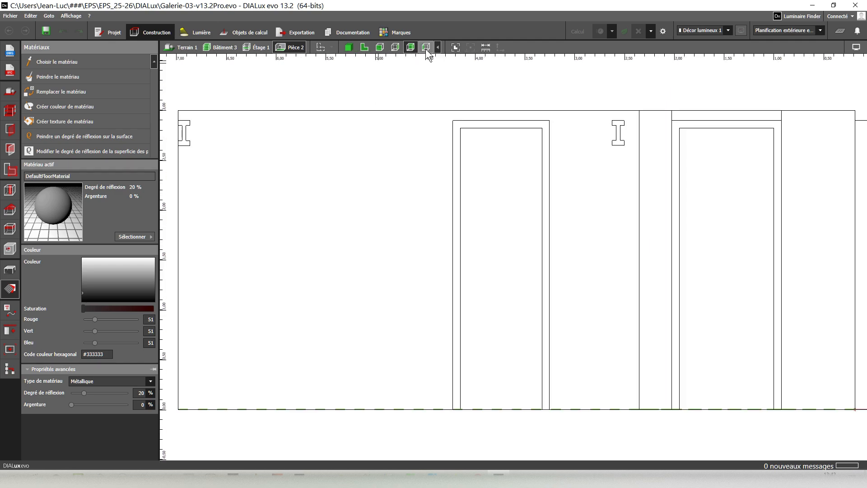
scroll(531, 185, "down", 2)
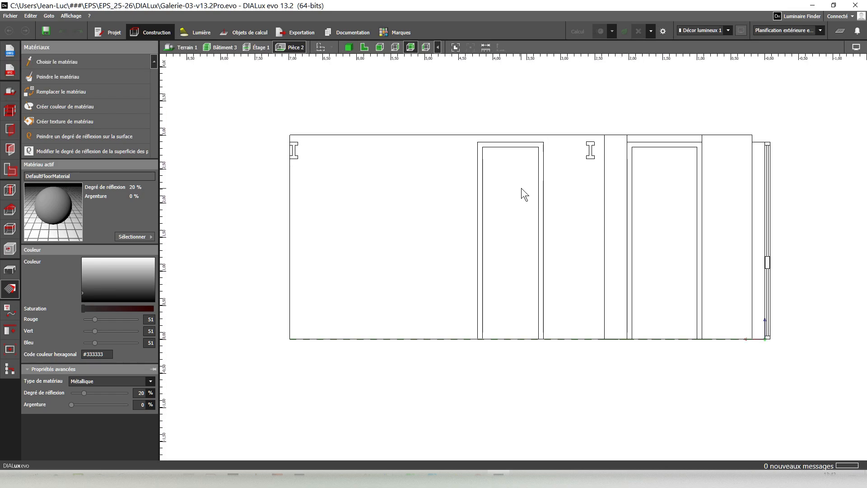
left_click(426, 49)
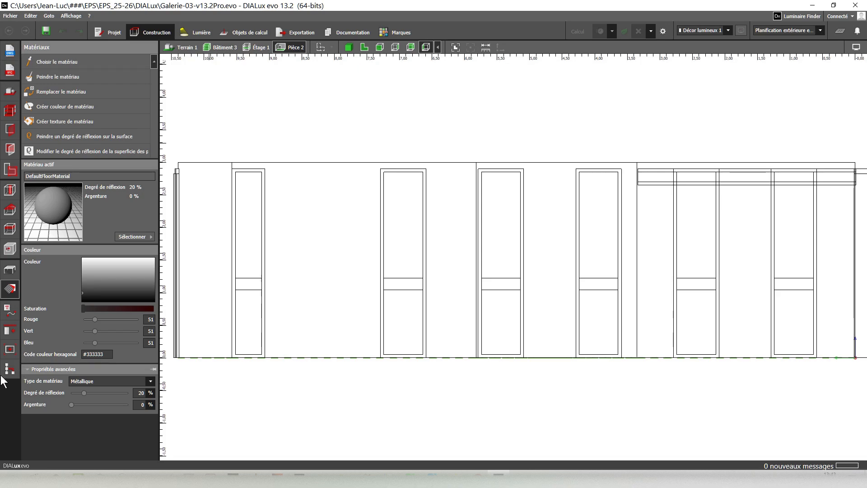
- Switch to the Lumière planning mode and return the room to the 3D view
left_click(199, 33)
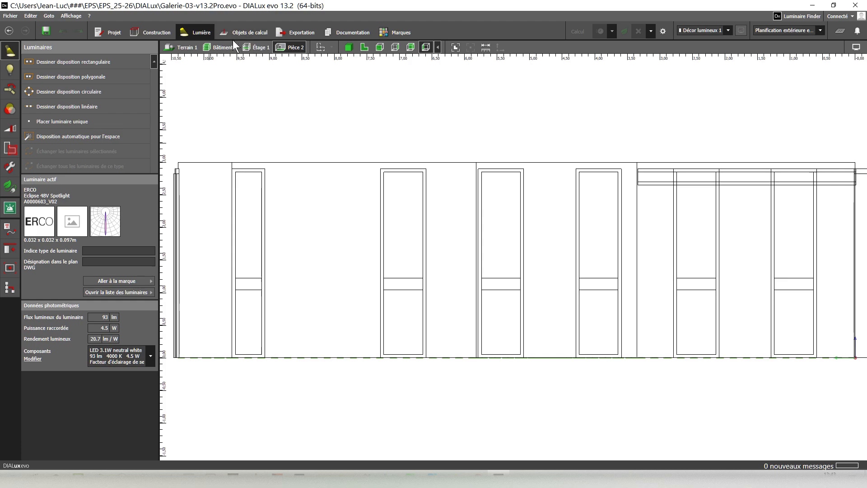
left_click(349, 48)
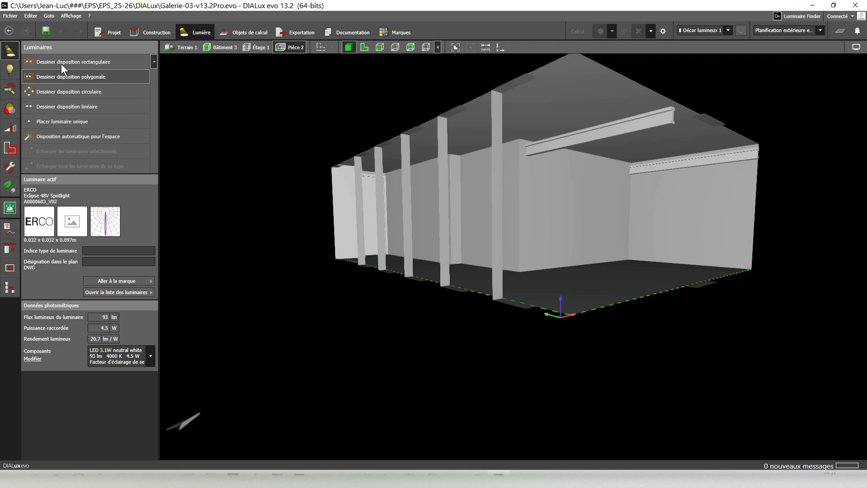